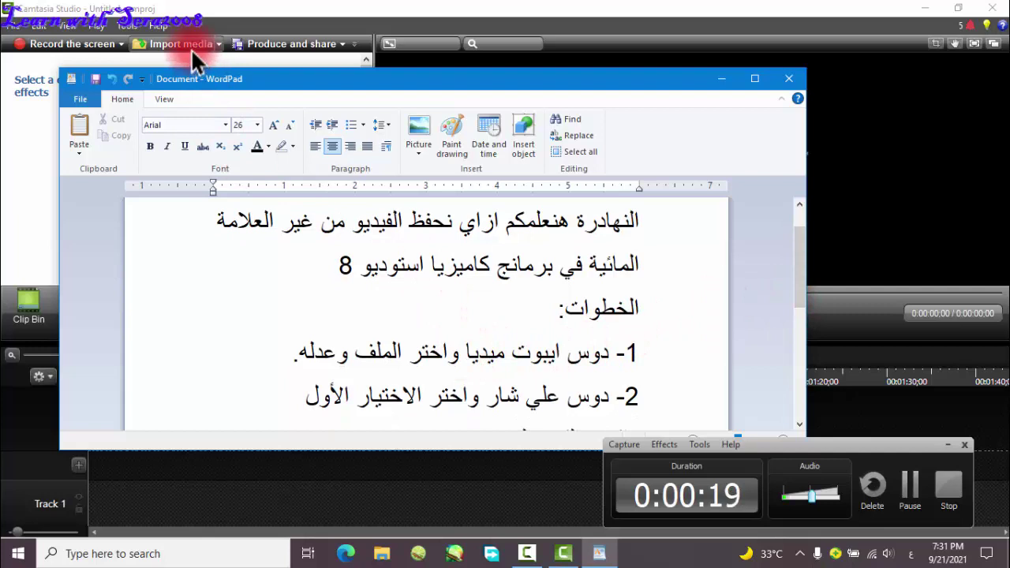
left_click(186, 45)
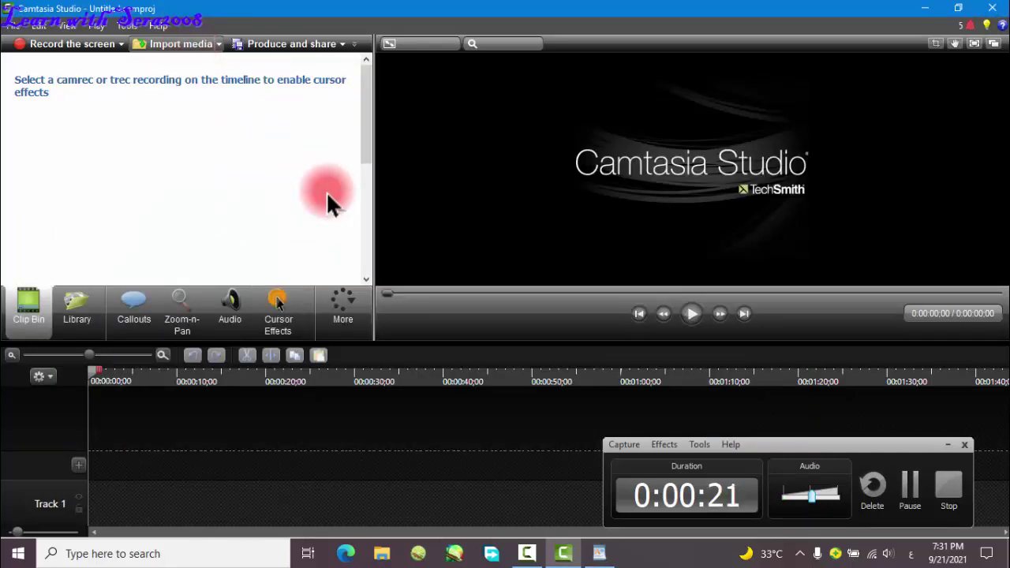
left_click(600, 555)
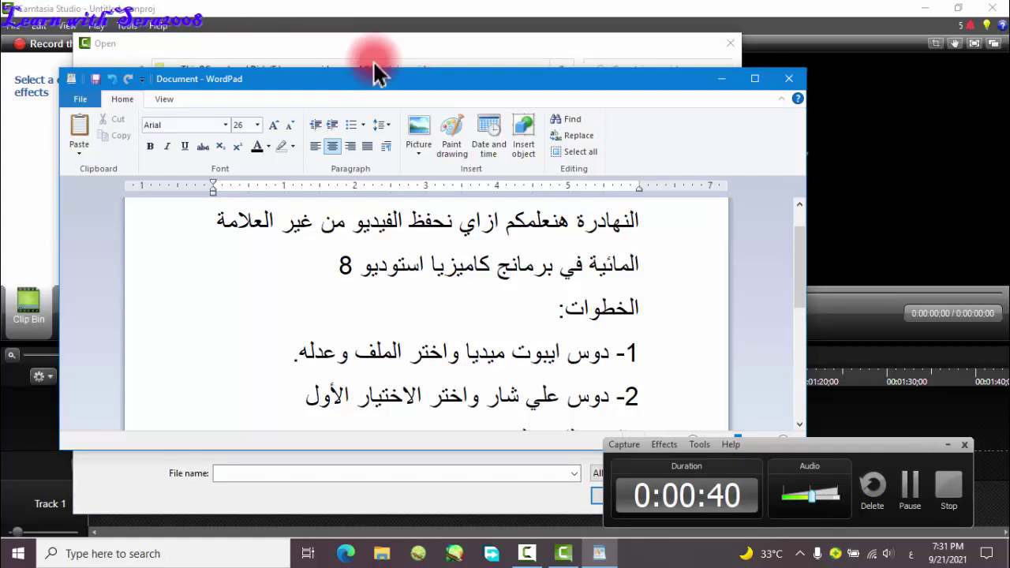
left_click(361, 43)
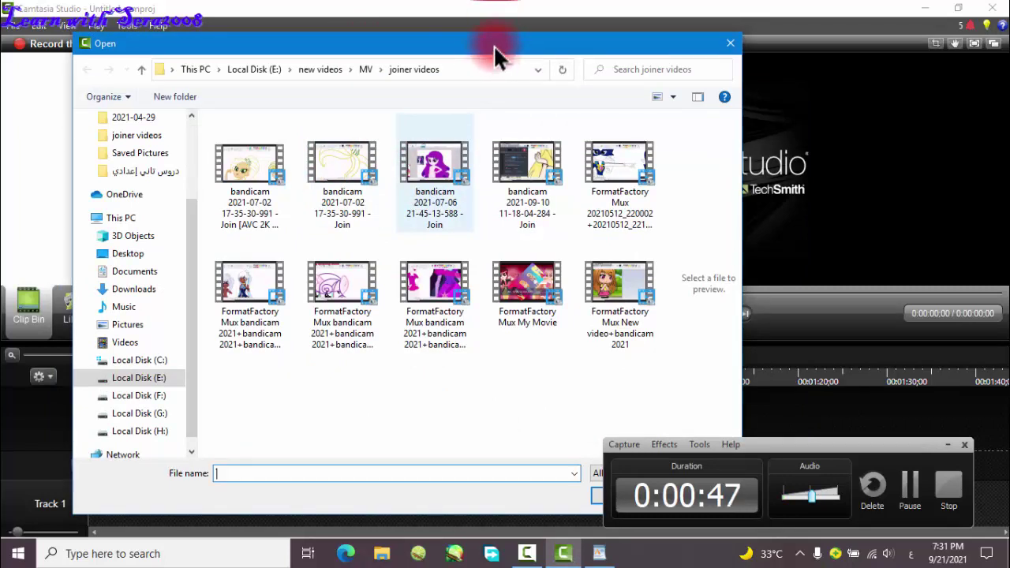
left_click_drag(493, 45, 408, 51)
left_click(543, 499)
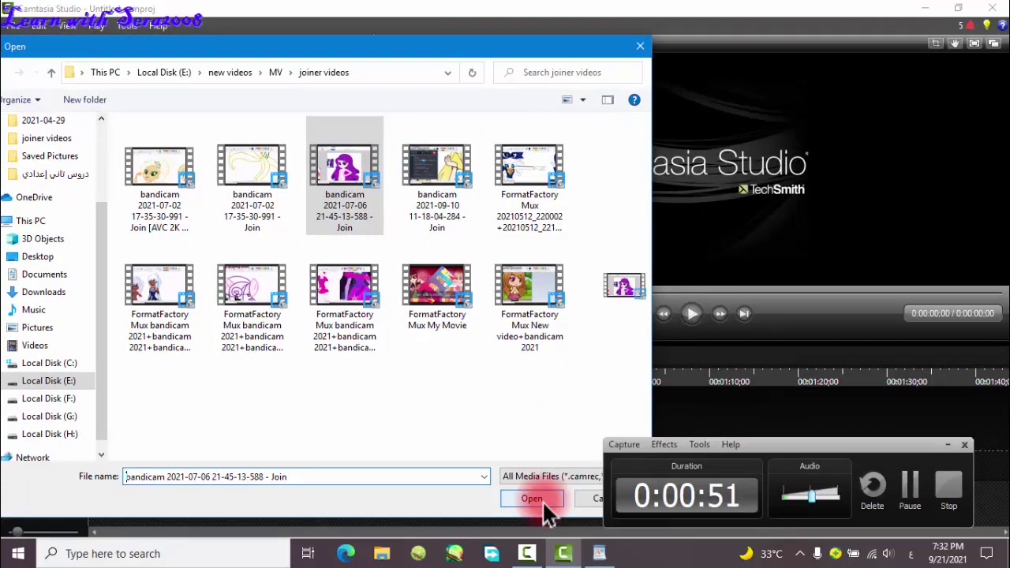
left_click(533, 499)
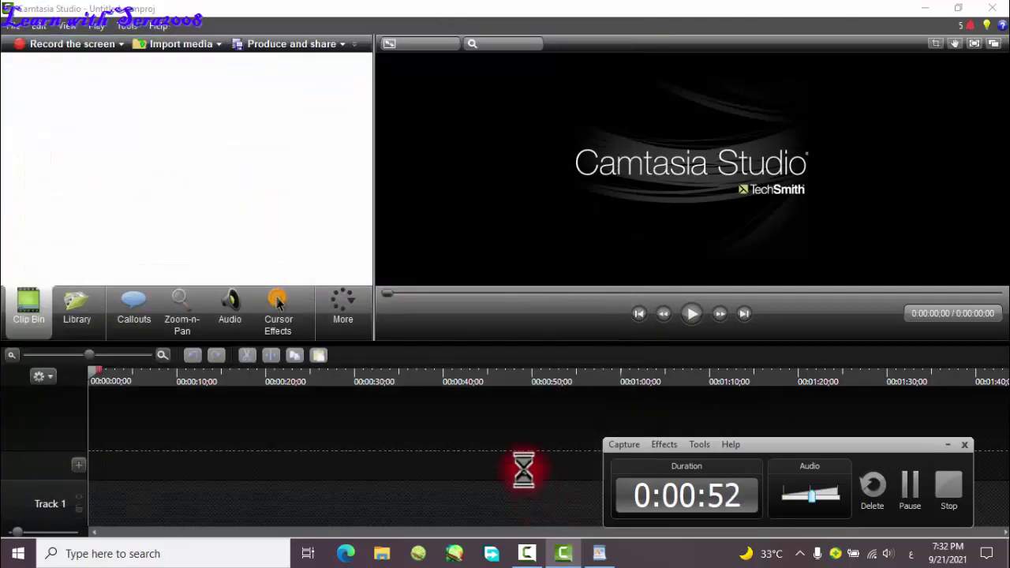
Switch to the WordPad notes and read the first instruction about importing and editing the media file.
mouse_move(598, 550)
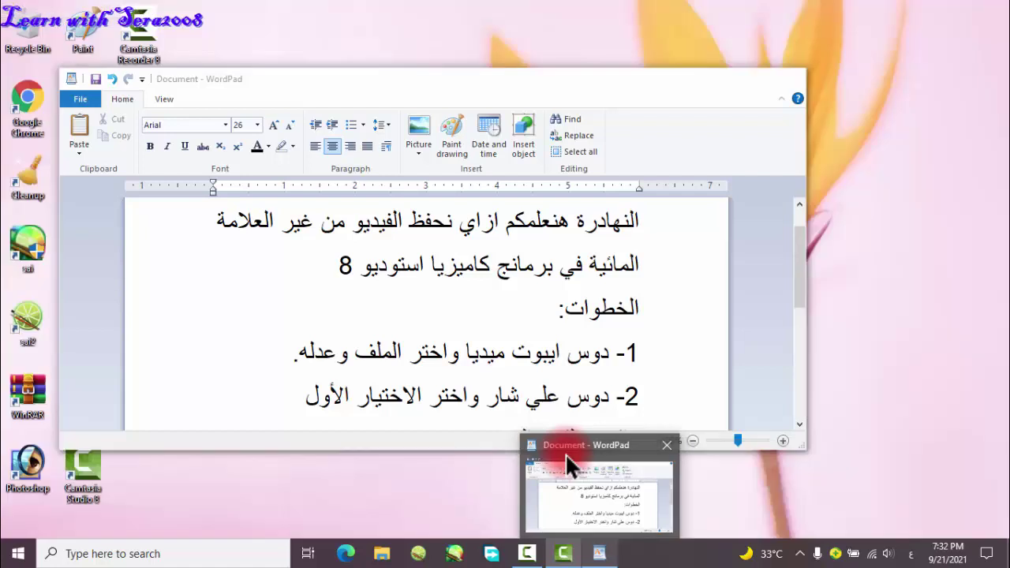
left_click(567, 457)
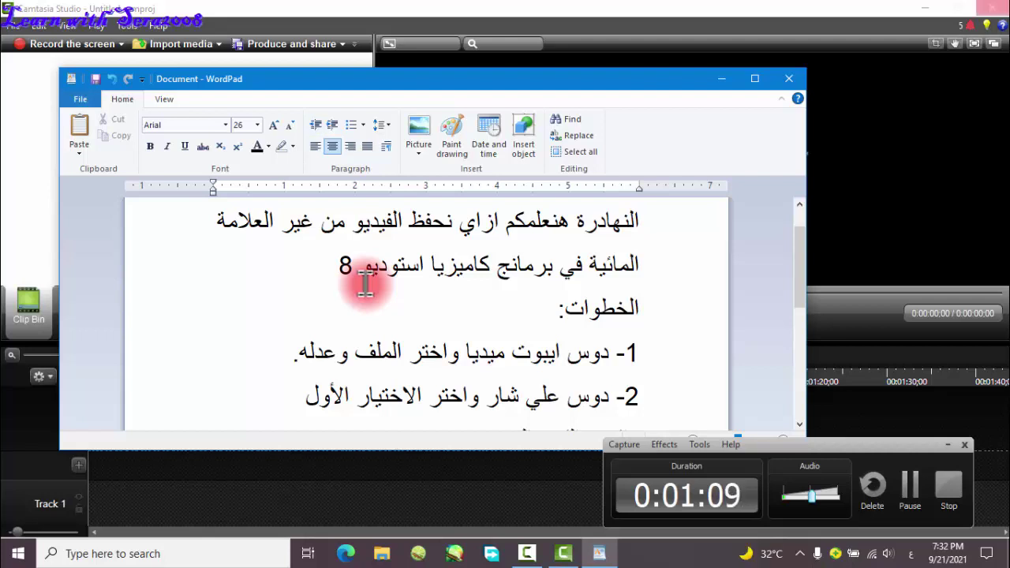
left_click_drag(358, 89, 386, 97)
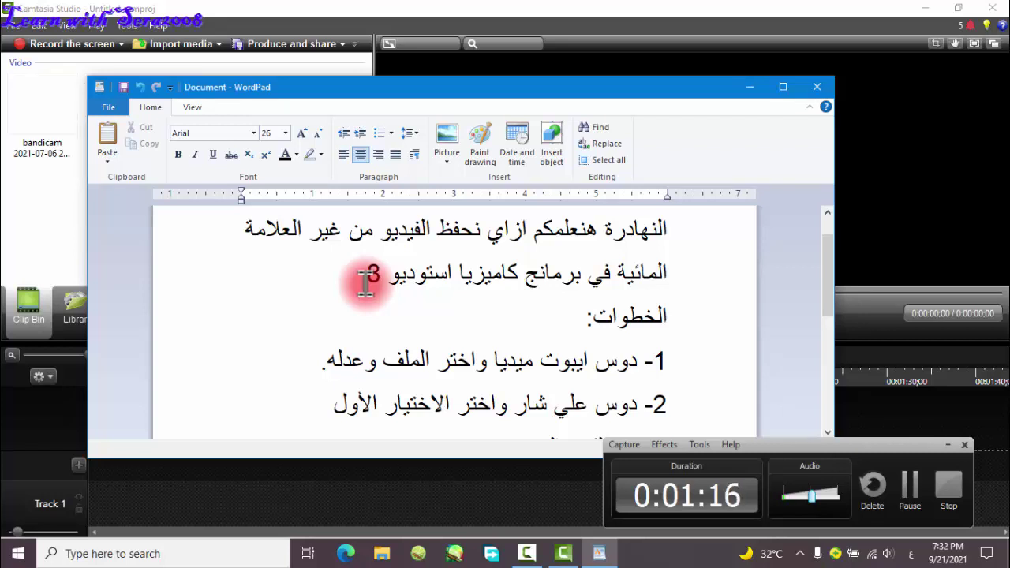
key("Down")
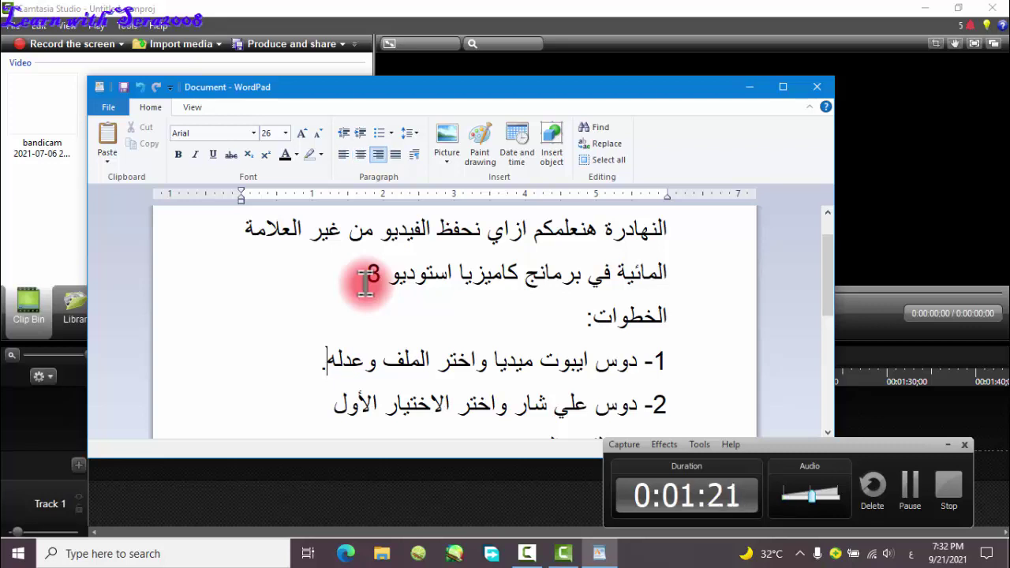
left_click(749, 87)
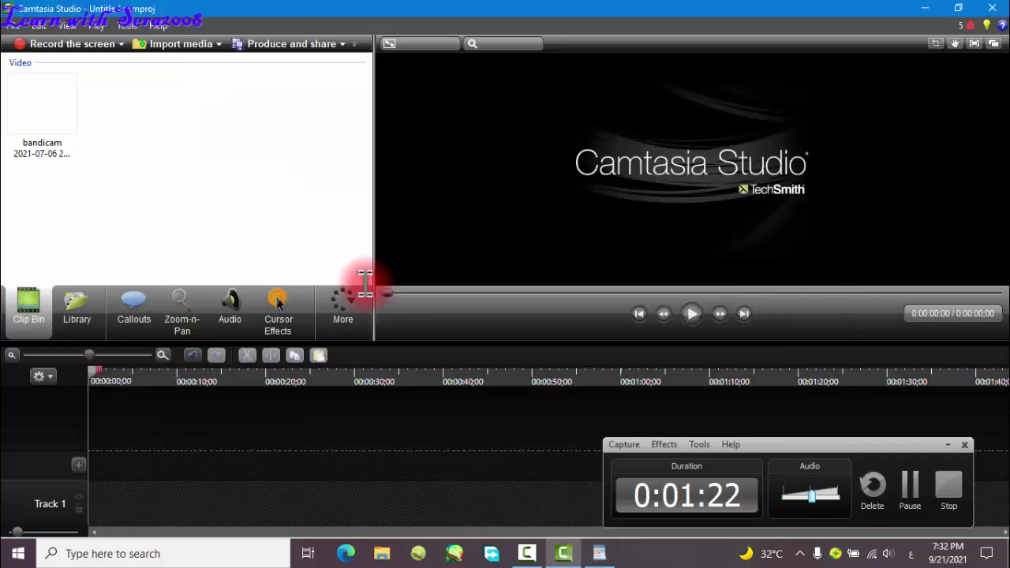
Add the imported bandicam video to the timeline at the playhead.
right_click(47, 140)
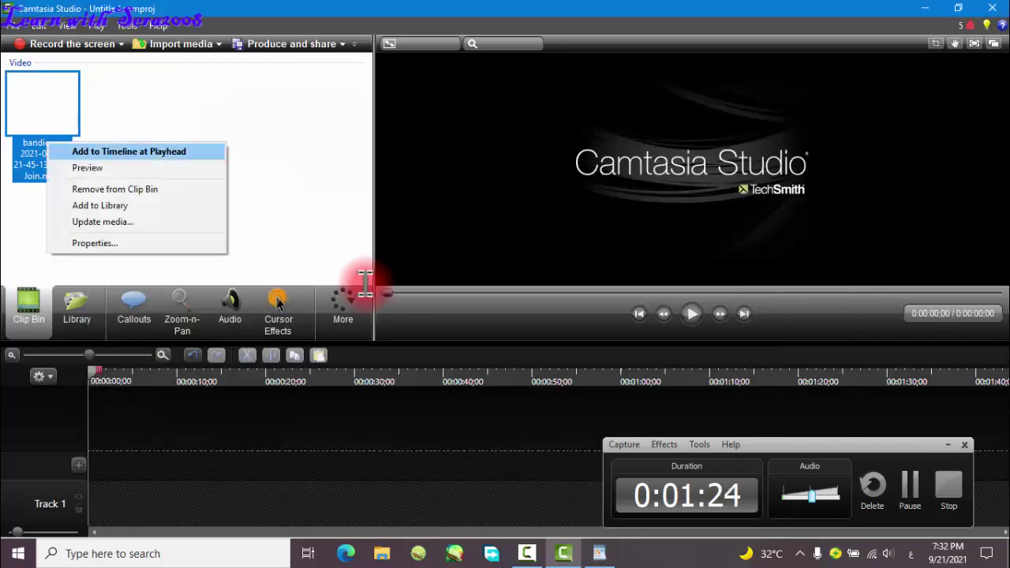
left_click(129, 151)
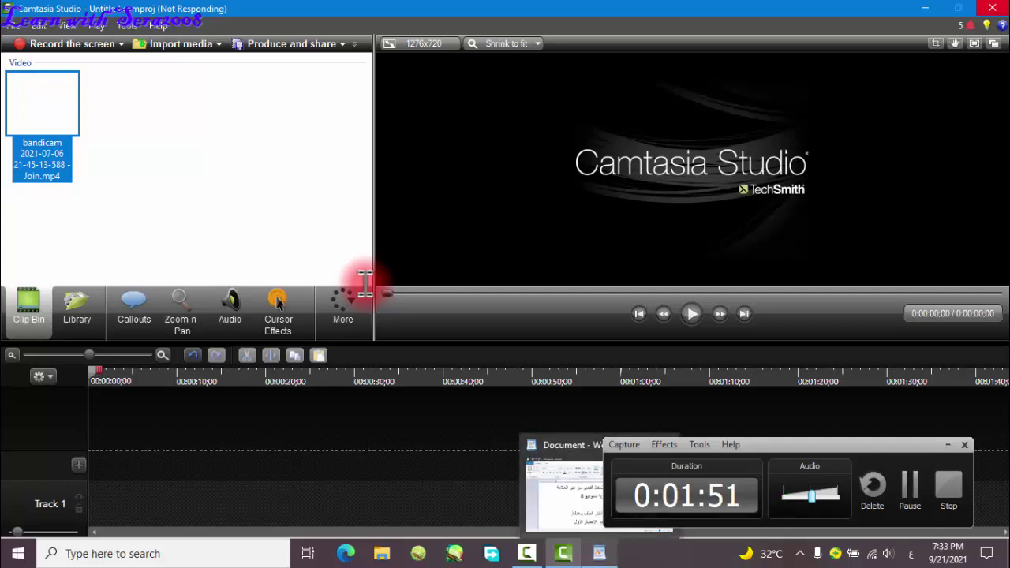
left_click(600, 553)
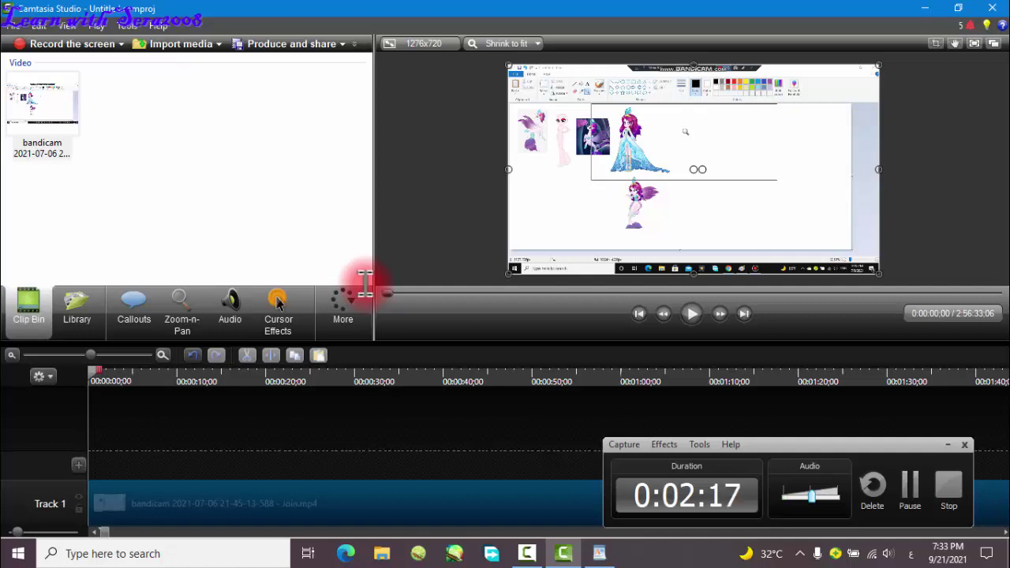
Set the clip speed of the bandicam video on Track 1 to 301% of the original.
right_click(350, 503)
key("Up")
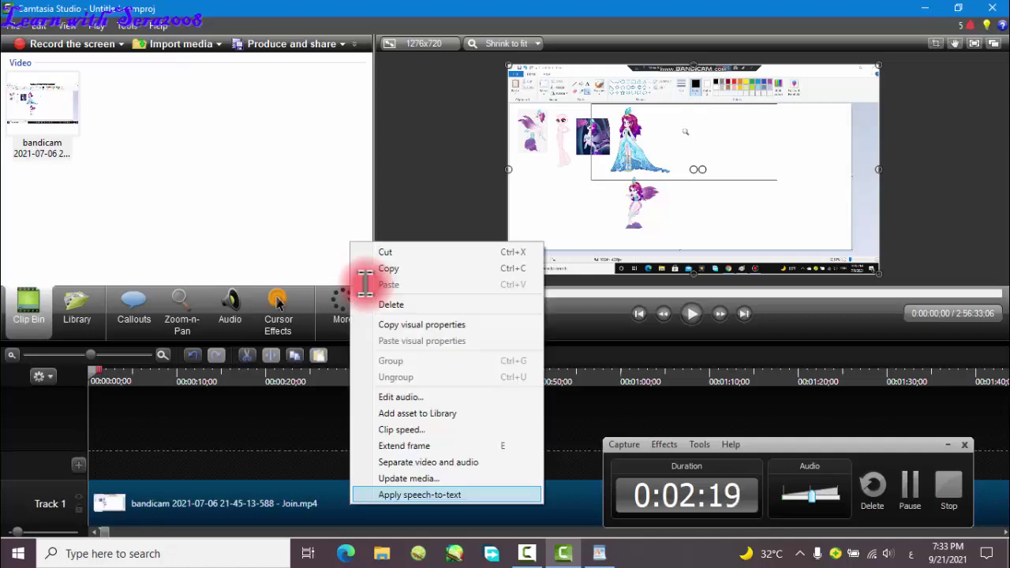
key("Up")
key("Up")
key("Up")
key("Up")
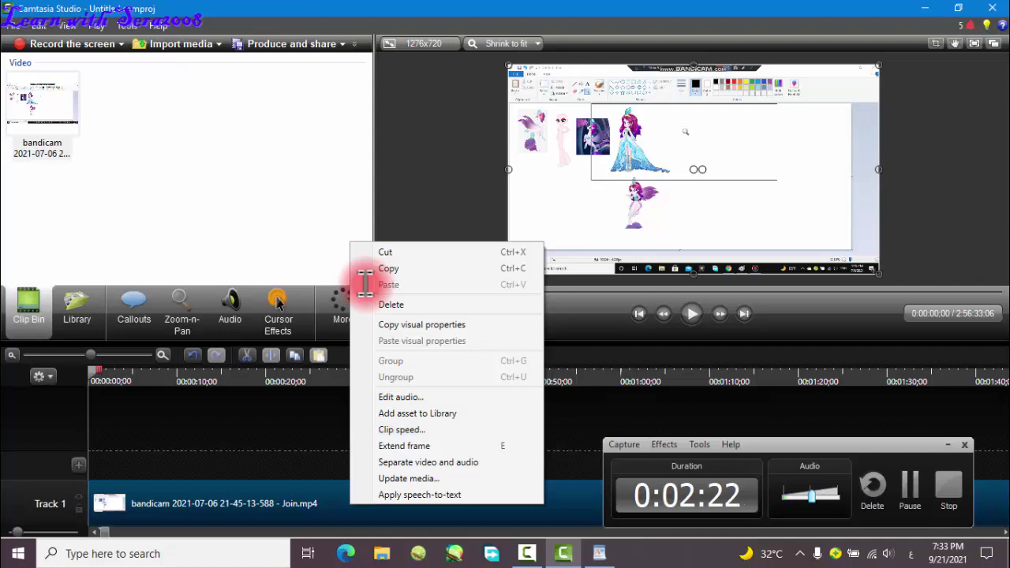
key("Return")
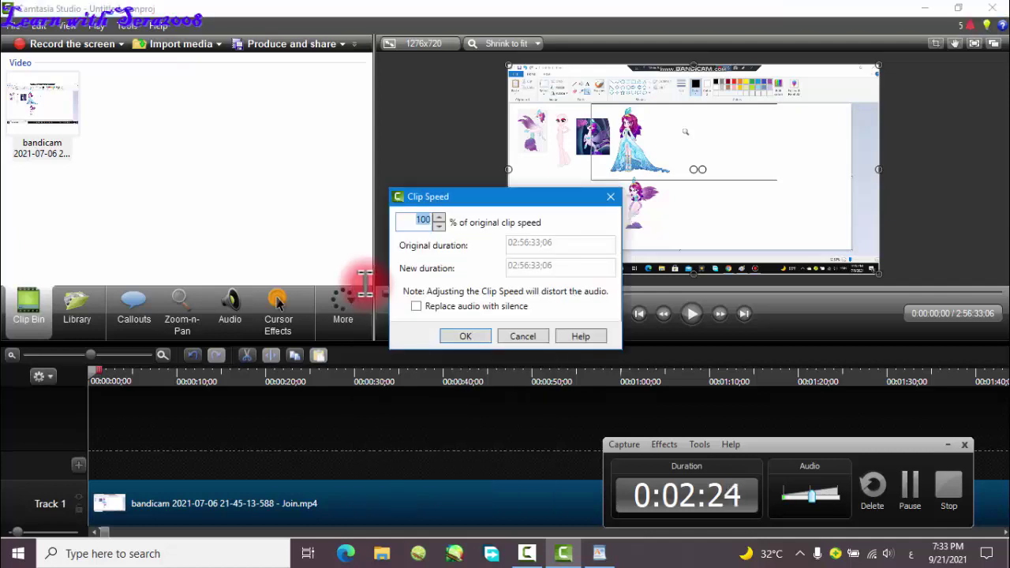
left_click_drag(461, 199, 424, 263)
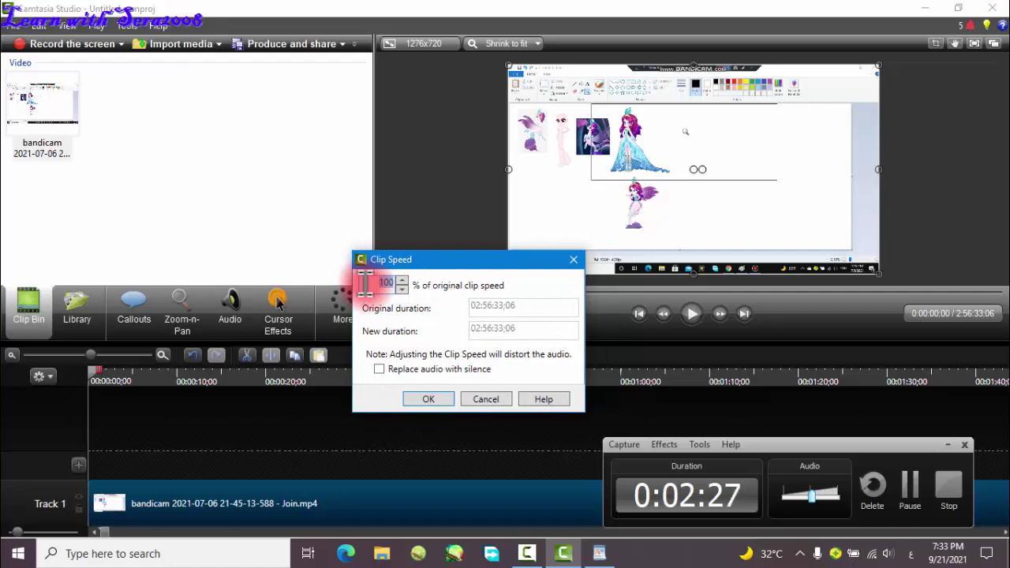
type("123")
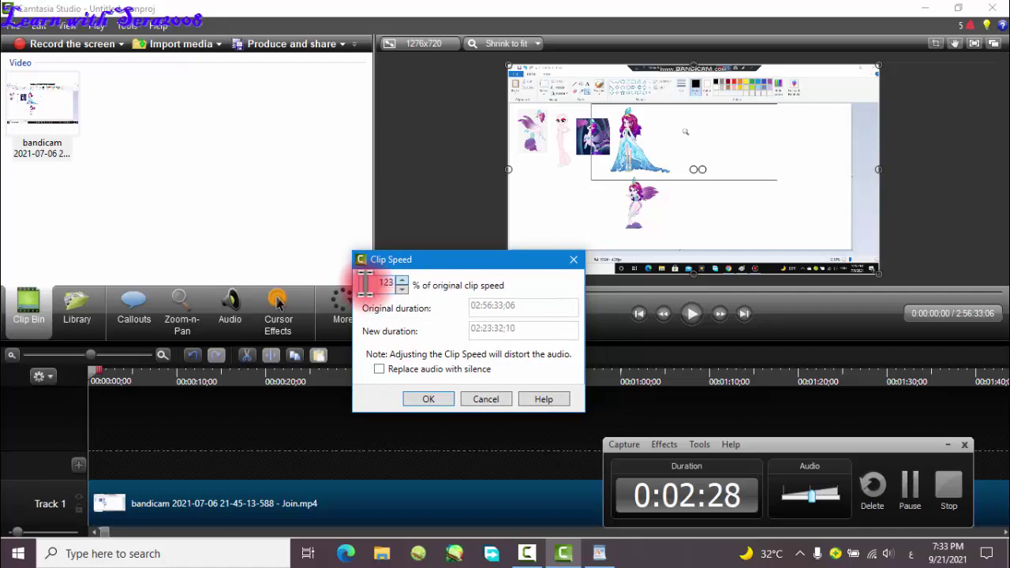
key("Up")
key("Up")
key("Up")
key("Up")
key("Up")
key("Up")
key("Up")
key("Up")
key("Up")
key("Up")
key("Up")
key("Up")
key("Up")
key("Up")
key("Up")
key("Up")
key("Up")
key("Up")
key("Up")
key("Up")
key("Up")
key("Up")
key("Up")
key("Up")
key("Up")
key("Up")
key("Up")
key("Up")
key("Up")
key("Up")
key("Up")
key("Up")
key("Up")
key("Up")
key("Up")
key("Up")
key("Up")
key("Up")
key("Up")
key("Up")
key("Up")
key("Up")
key("Up")
key("Up")
key("Up")
key("Up")
key("Up")
key("Up")
key("Up")
key("Up")
key("Up")
key("Up")
key("Up")
key("Up")
key("Up")
key("Up")
key("Up")
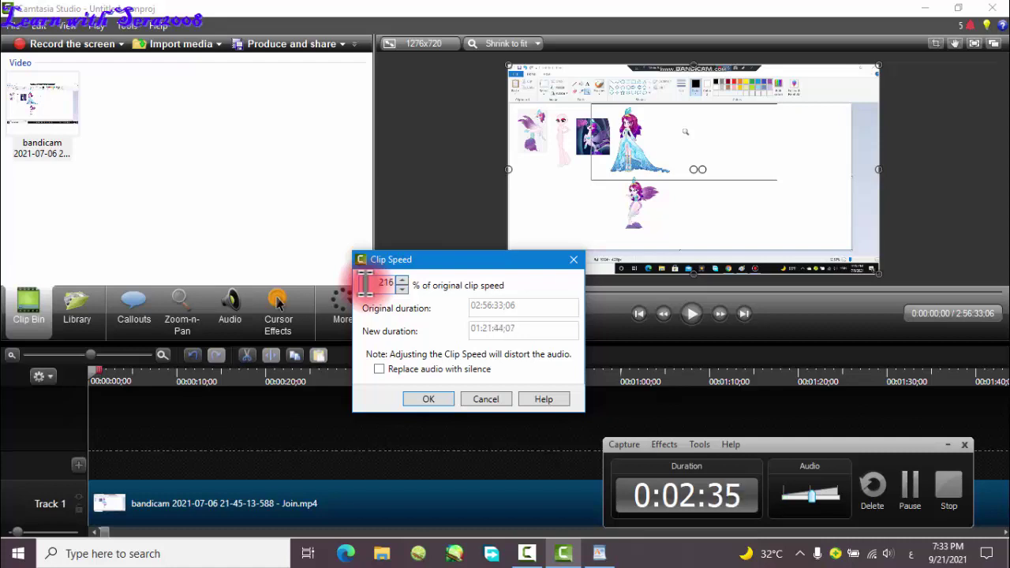
key("Up")
key("Up")
key("Up")
key("Up")
key("Up")
key("Up")
key("Up")
key("Up")
key("Up")
key("Up")
key("Up")
key("Up")
key("Up")
key("Up")
key("Up")
key("Up")
key("Up")
key("Up")
key("Up")
key("Up")
key("Up")
key("Up")
key("Up")
key("Up")
key("Up")
key("Up")
key("Up")
key("Up")
key("Up")
key("Up")
key("Up")
key("Up")
key("Up")
key("Up")
key("Up")
key("Up")
key("Up")
key("Up")
key("Up")
key("Up")
key("Up")
key("Up")
key("Up")
key("Up")
key("Up")
key("Up")
key("Up")
key("Up")
key("Up")
key("Up")
key("Up")
key("Up")
key("Up")
key("Up")
key("Up")
key("Up")
key("Up")
key("Up")
key("Up")
key("Up")
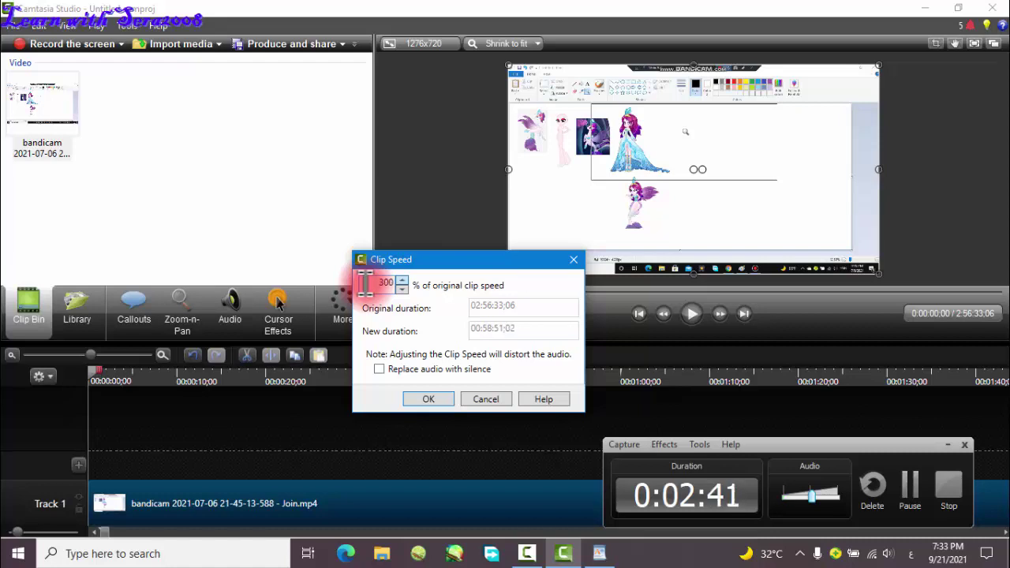
mouse_move(599, 554)
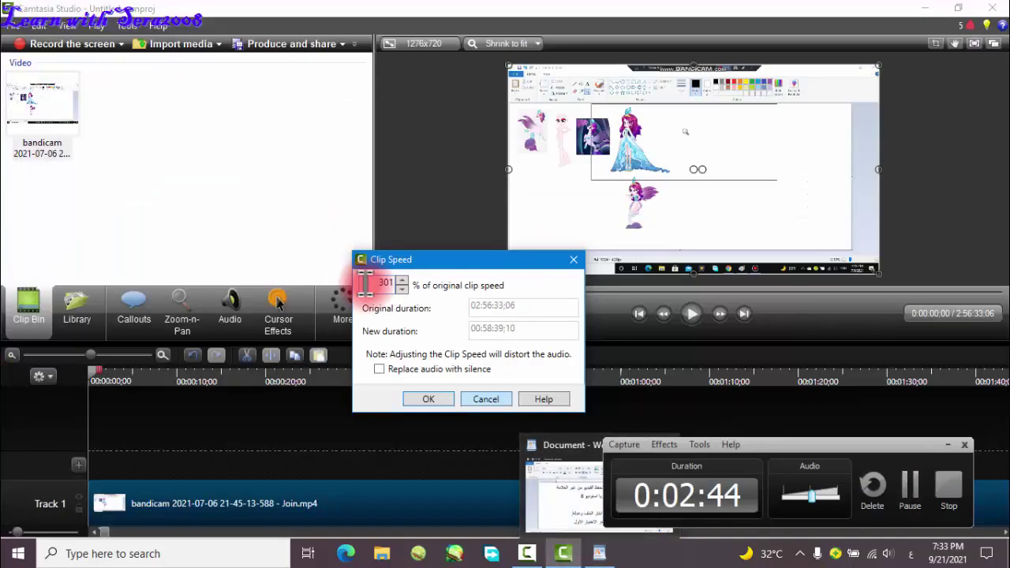
key("Escape")
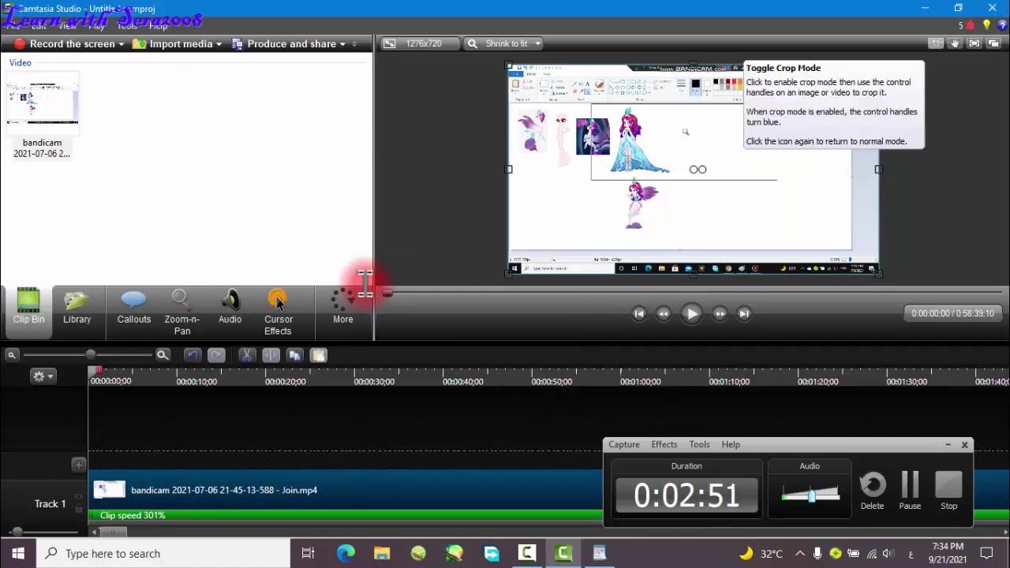
Crop the bottom edge of the video on the canvas to cut off the recorded taskbar.
left_click_drag(693, 273, 694, 260)
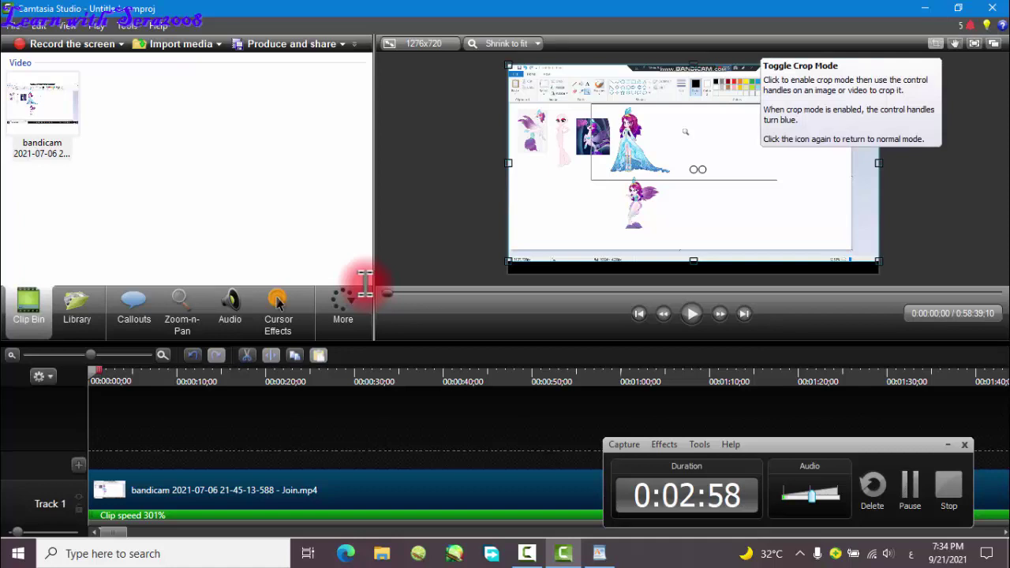
Check the second instruction in the WordPad notes and start Produce and share for the project.
left_click(599, 553)
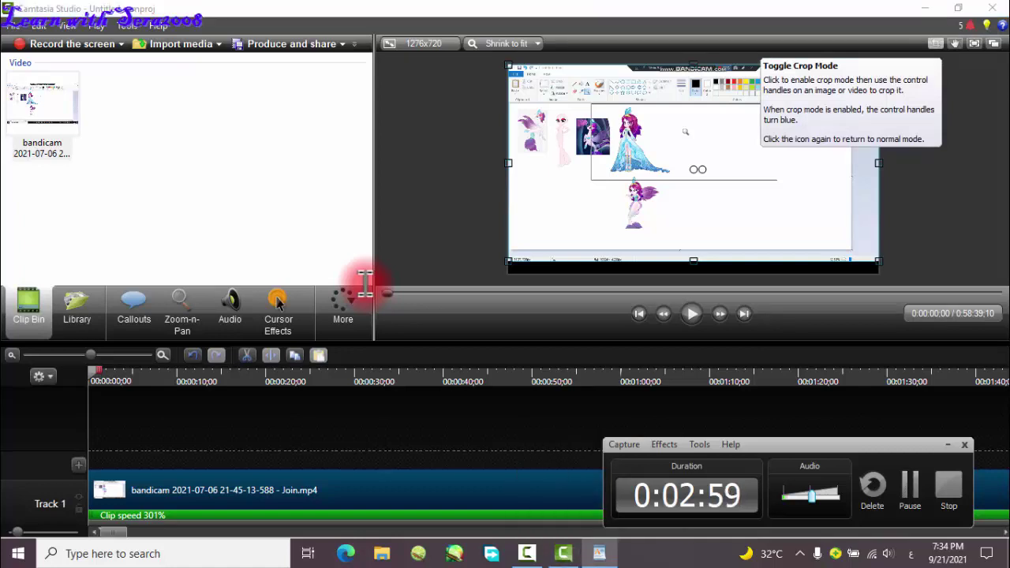
key("alt+Tab")
scroll(364, 284, "down", 1)
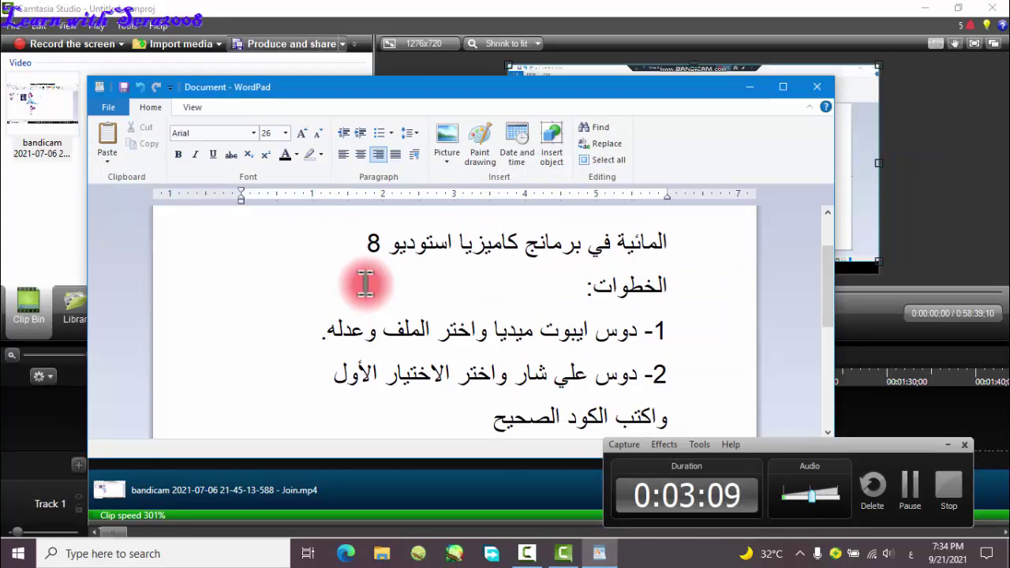
left_click(291, 44)
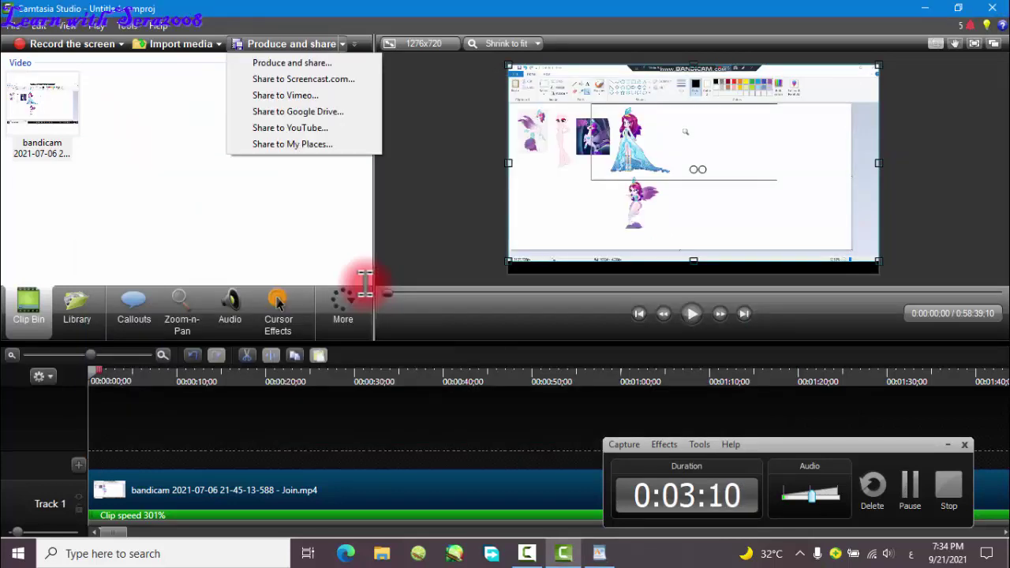
left_click(292, 62)
Switch to the WordPad notes and read the instruction about choosing the first share option and entering the code.
key("alt+Tab")
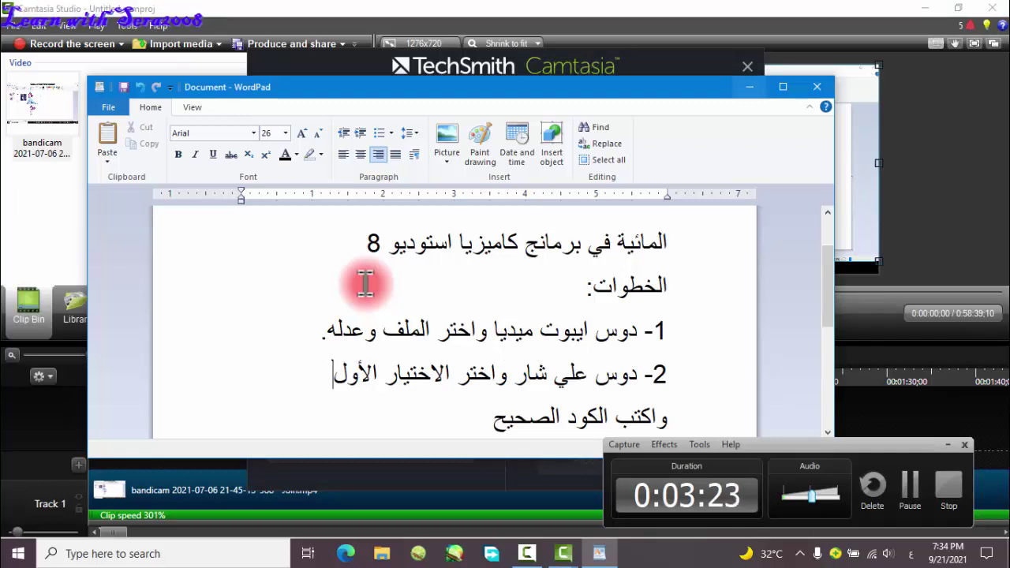
scroll(365, 285, "up", 1)
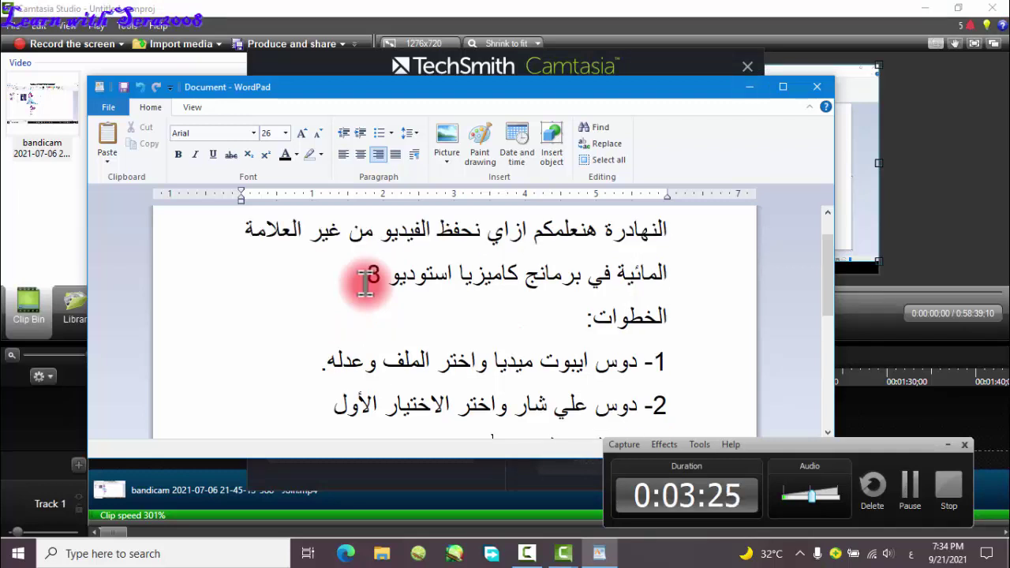
scroll(365, 284, "down", 1)
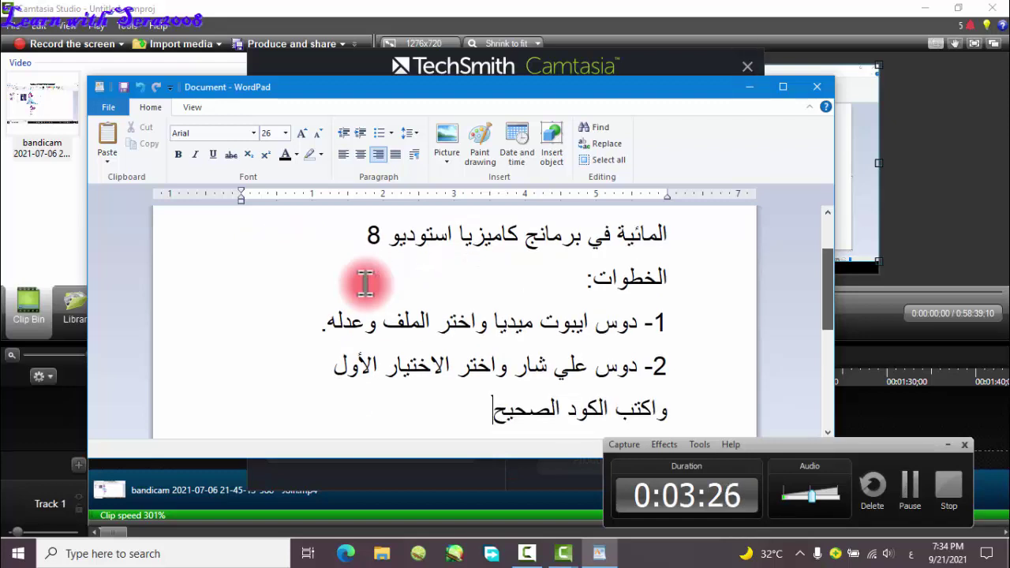
key("super+Down")
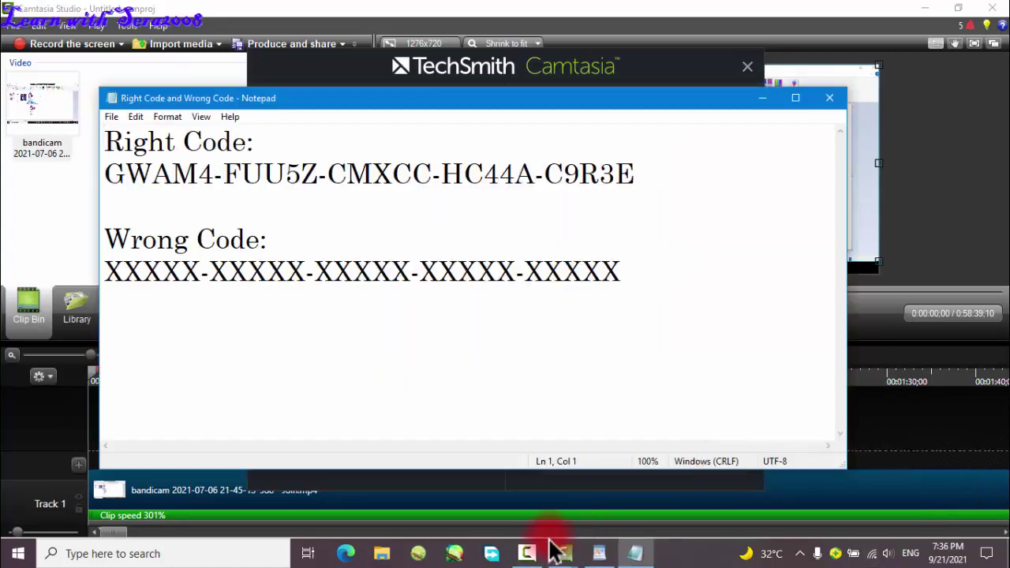
Copy the full licence key listed under Right Code in the Notepad file and minimize Notepad.
left_click(556, 550)
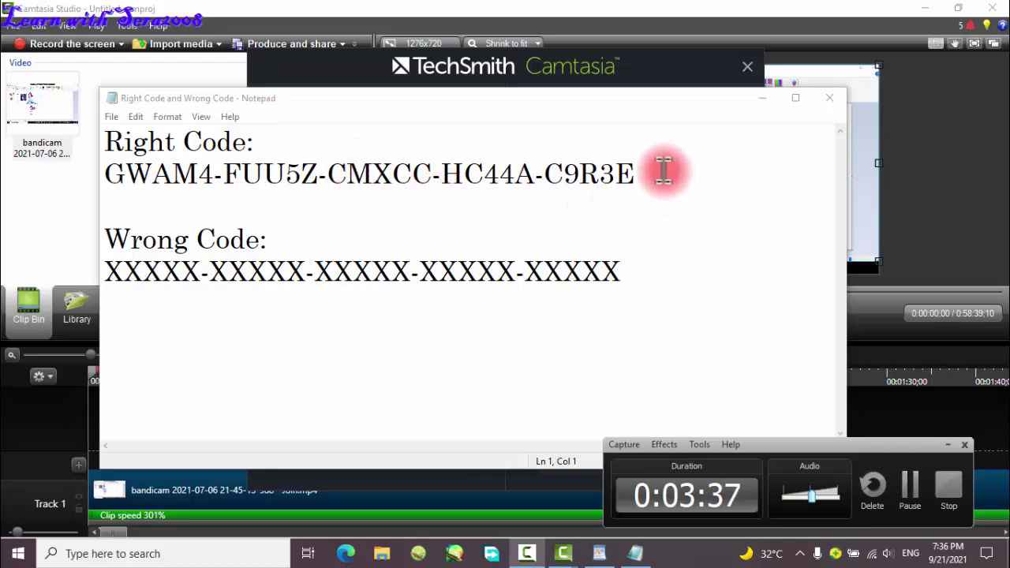
left_click_drag(655, 172, 356, 168)
left_click_drag(118, 180, 94, 176)
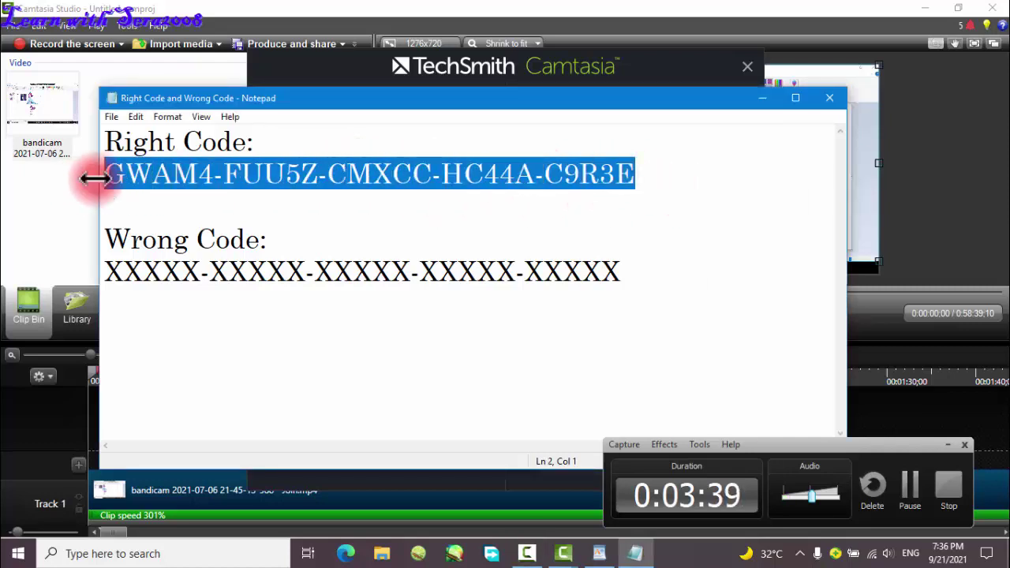
right_click(215, 178)
left_click(268, 229)
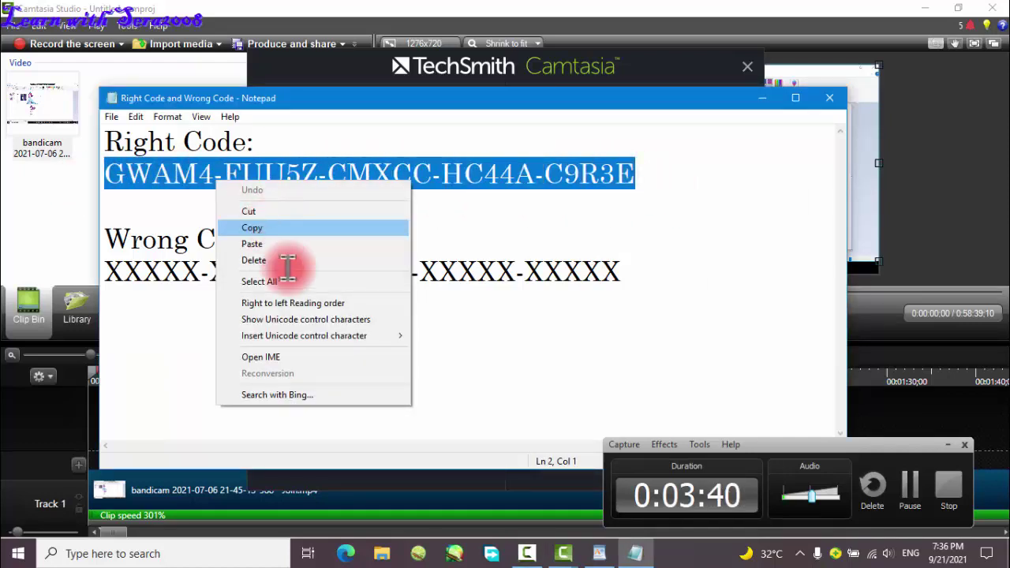
left_click(762, 98)
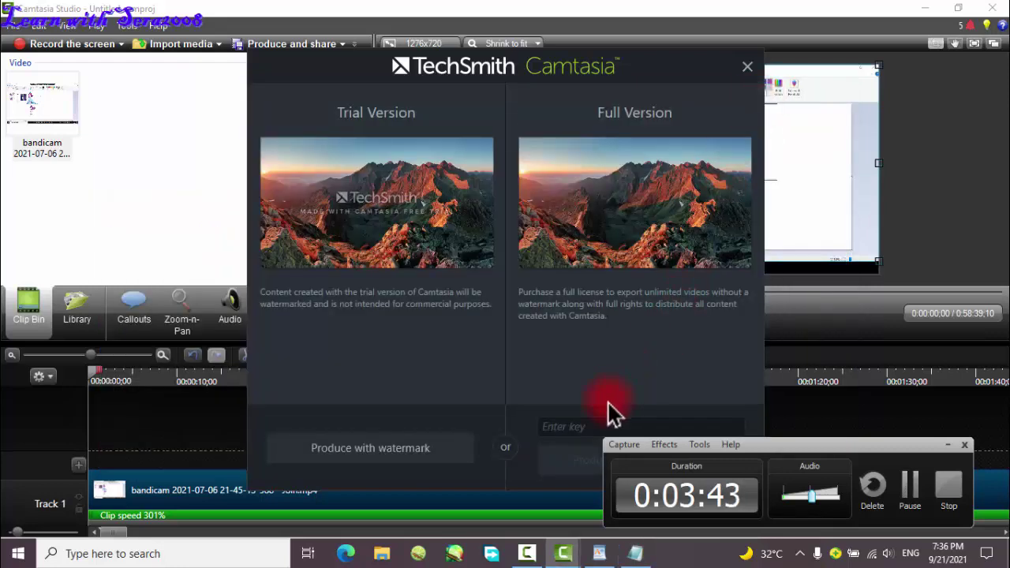
Paste the licence key into the Full Version key field and choose to produce without a watermark.
left_click(588, 427)
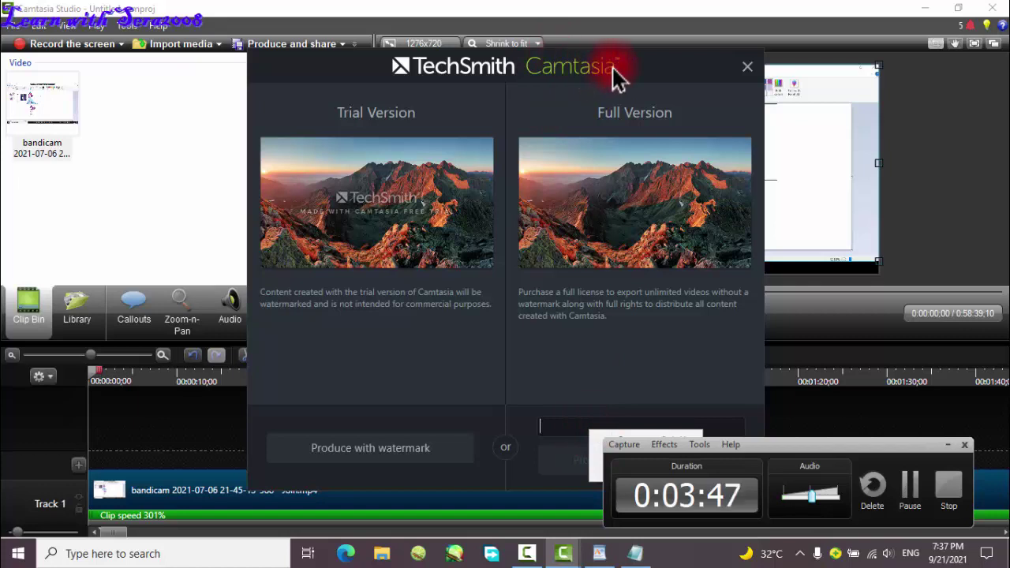
left_click_drag(614, 70, 553, 68)
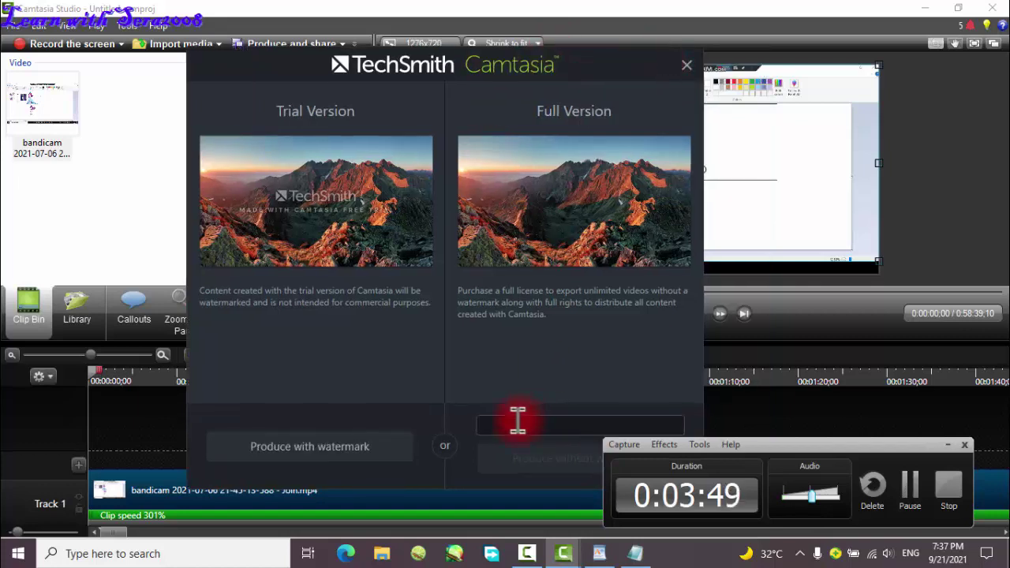
right_click(518, 421)
left_click(551, 466)
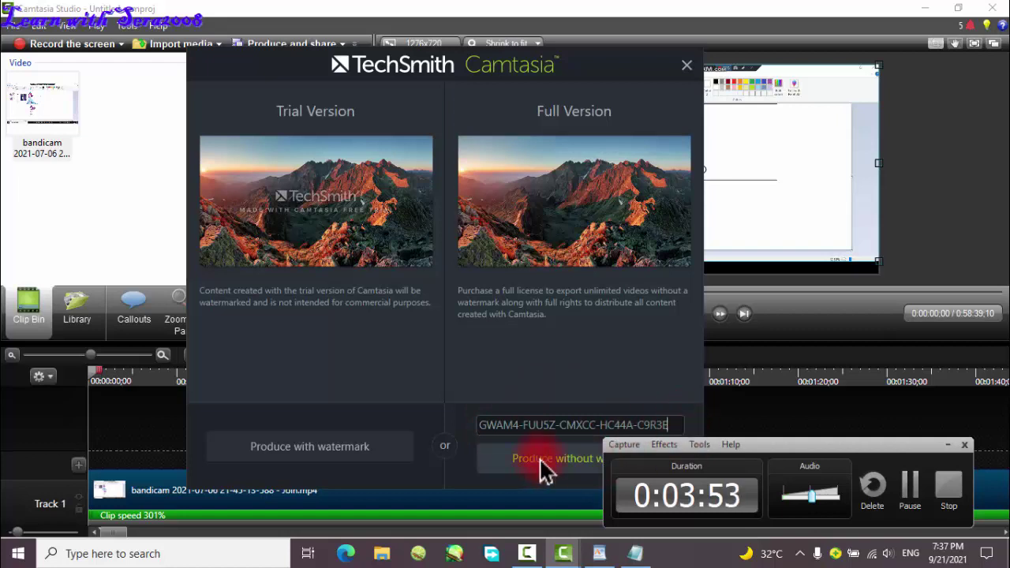
left_click(545, 471)
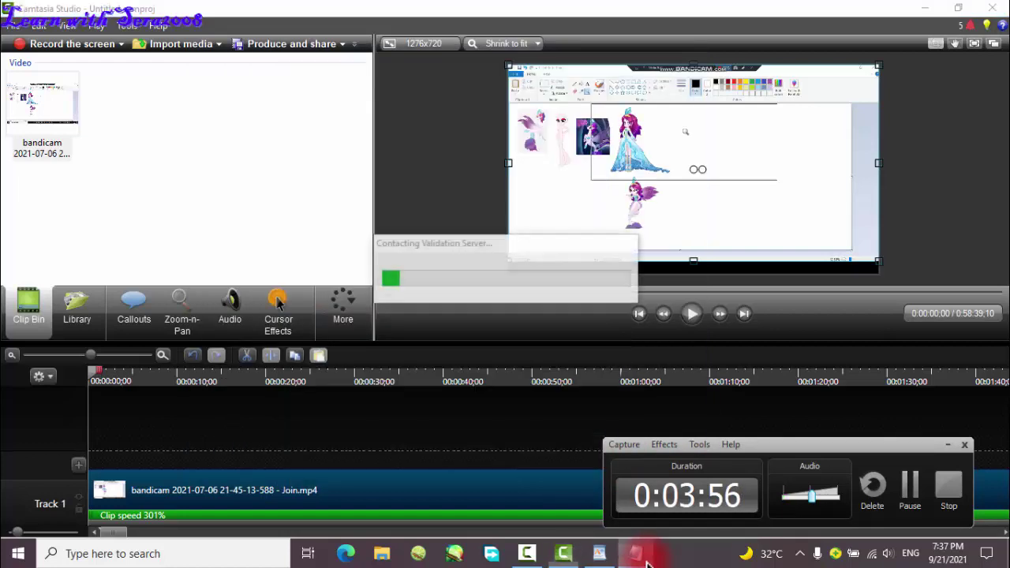
Read the WordPad note about where the code is written and acknowledge Camtasia's key validation notice.
left_click(635, 554)
left_click(761, 98)
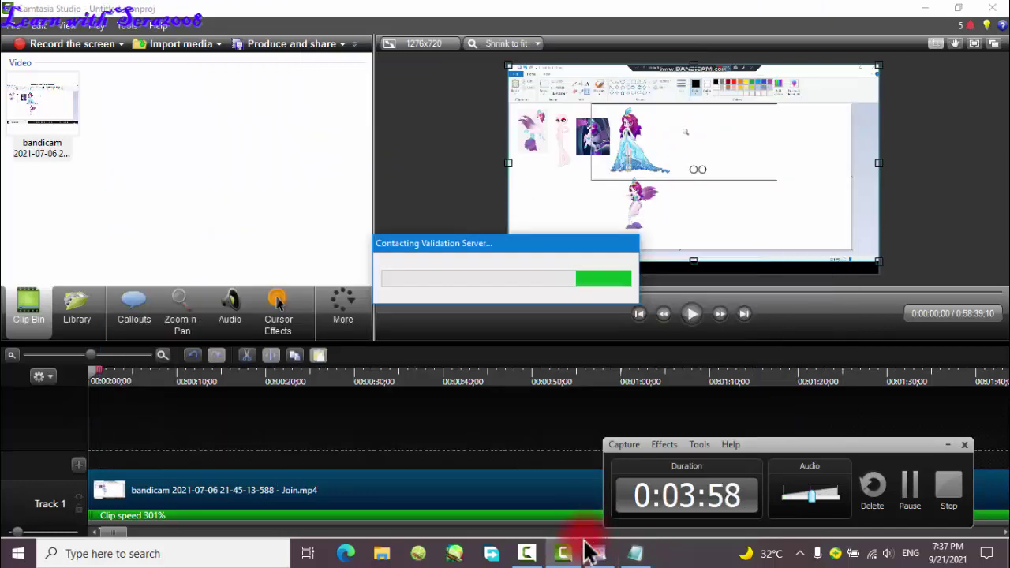
left_click(598, 552)
left_click_drag(630, 87, 538, 136)
left_click_drag(753, 316, 756, 371)
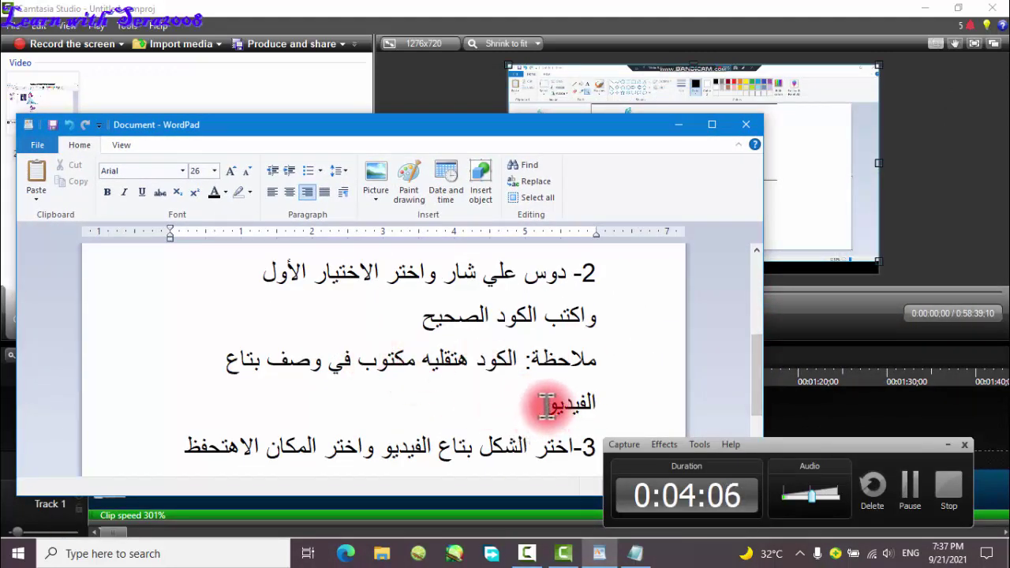
left_click(512, 406)
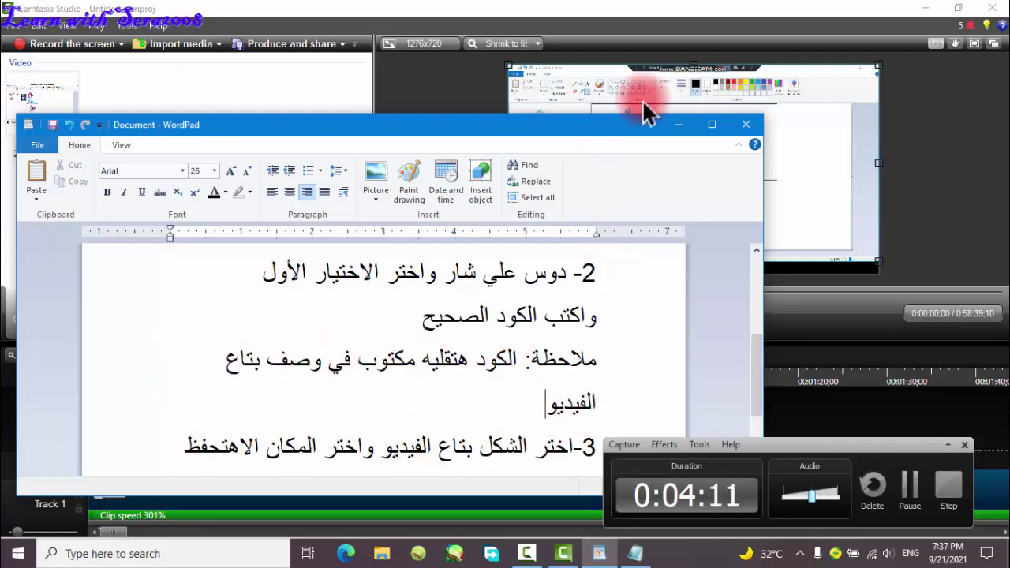
left_click(680, 126)
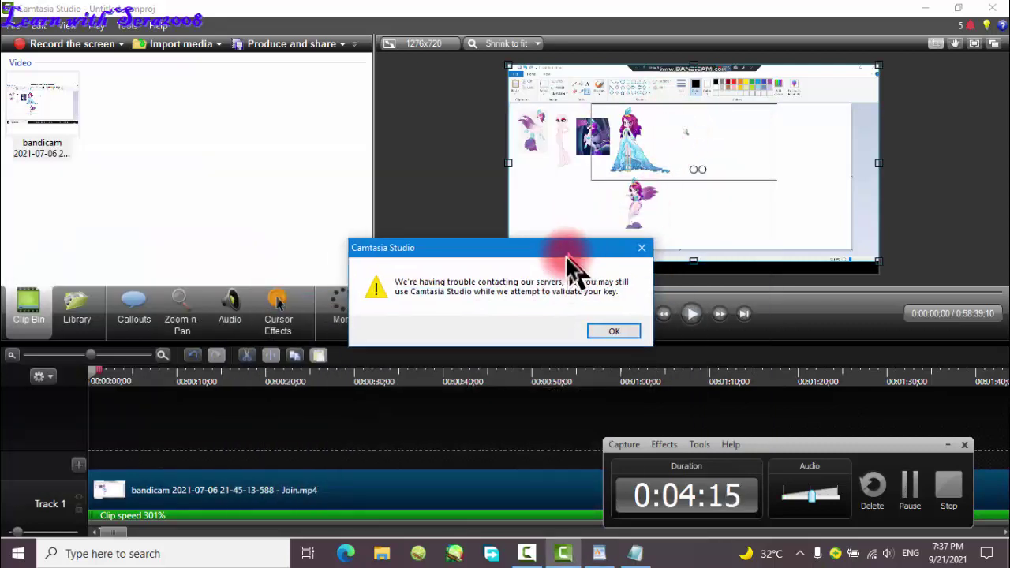
left_click(616, 335)
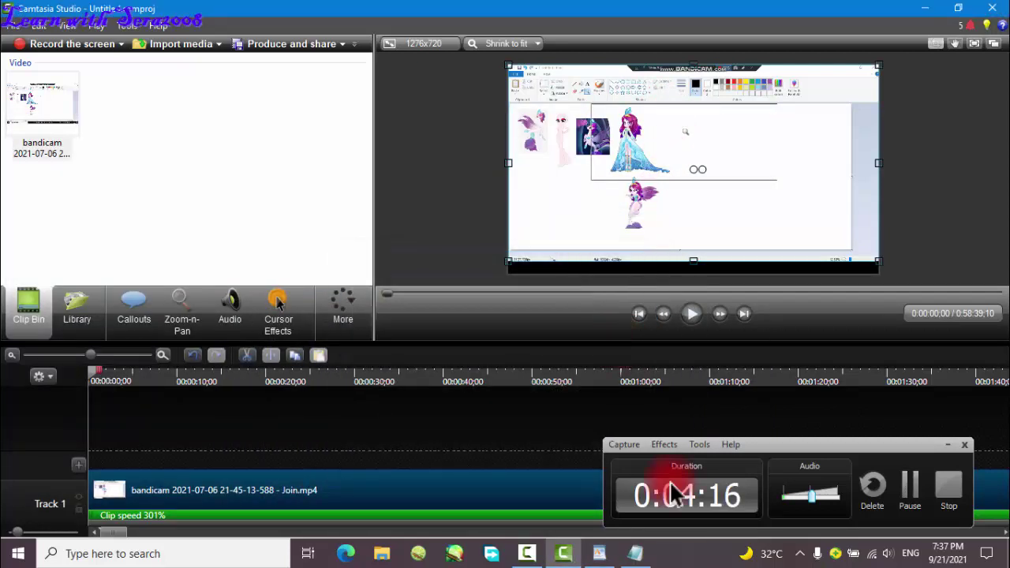
Read the third instruction in the WordPad notes about choosing the video format and save location.
left_click(600, 554)
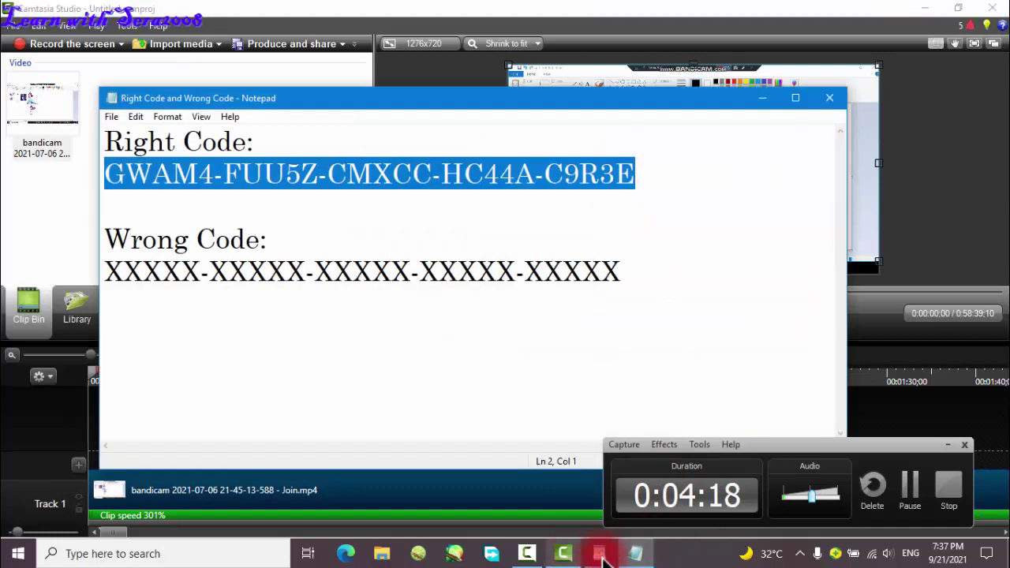
left_click(600, 554)
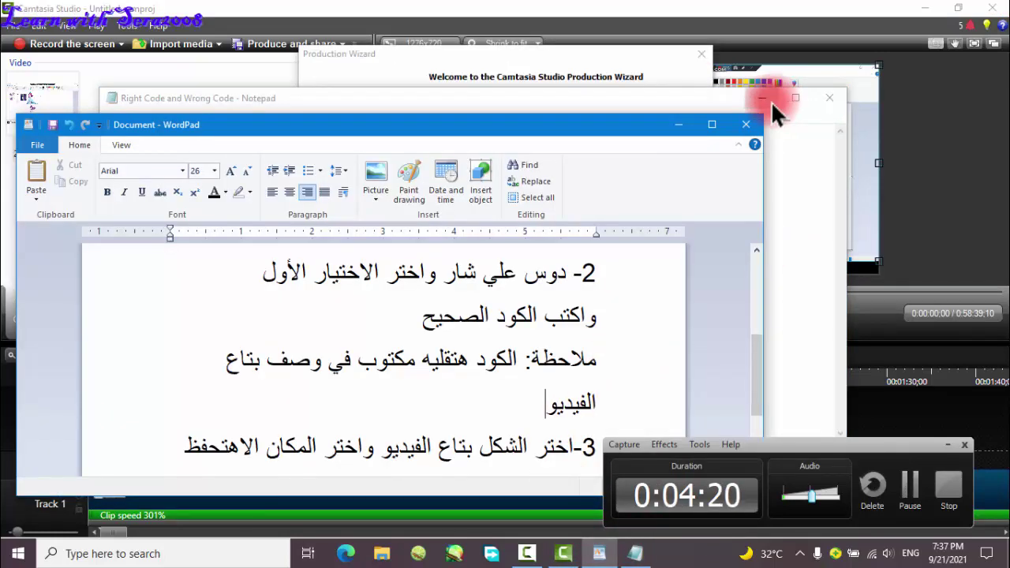
left_click(762, 98)
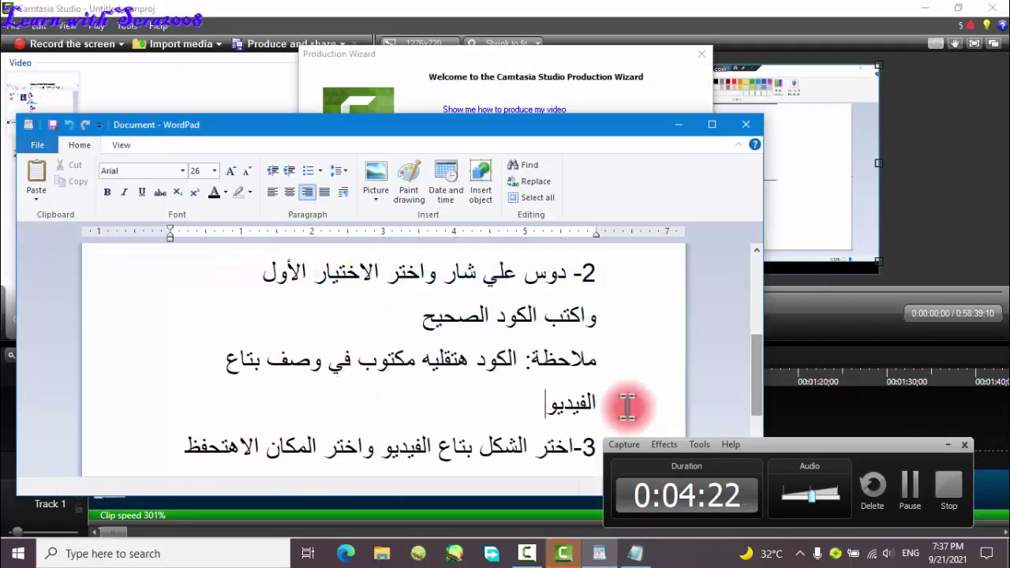
scroll(626, 407, "down", 3)
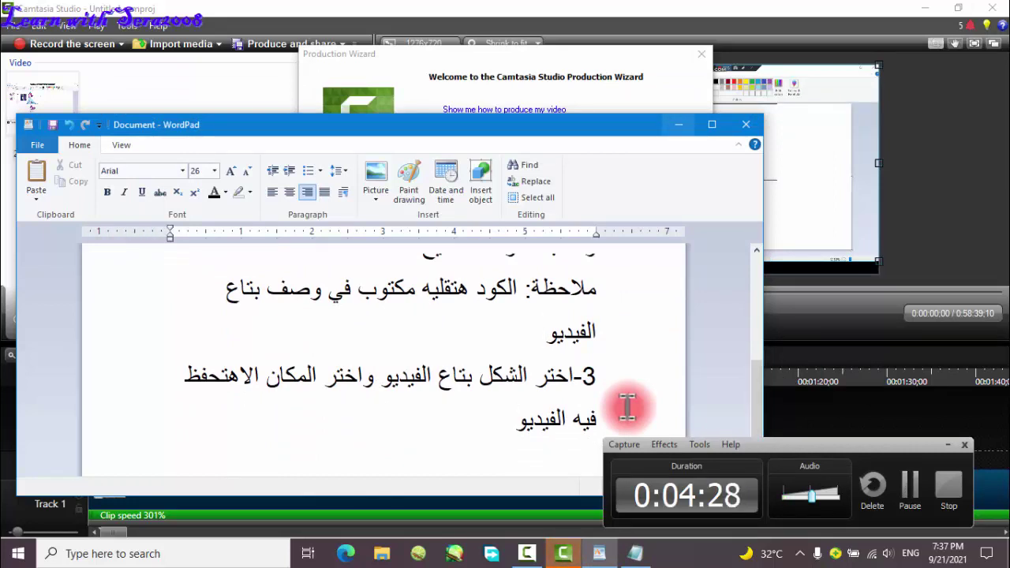
Select the MP4 only (up to 720p) preset in Camtasia's Production Wizard and continue to the save location page.
key("alt+Tab")
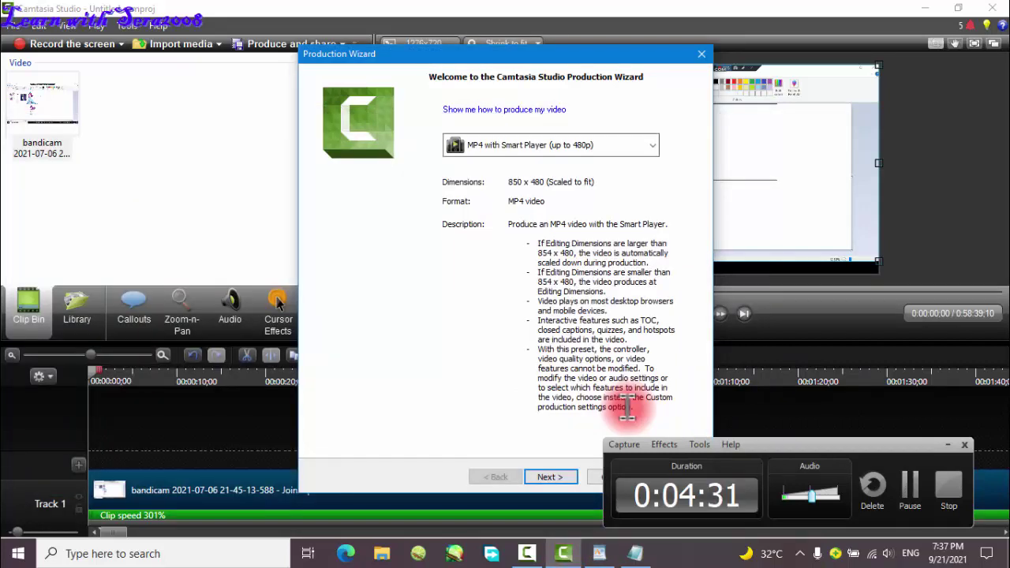
key("alt+Down")
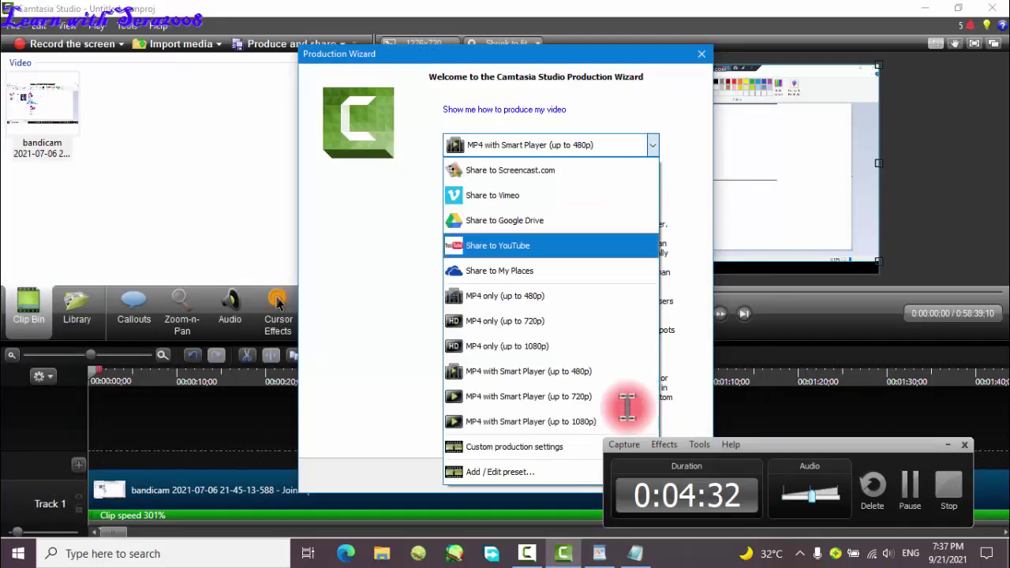
key("Return")
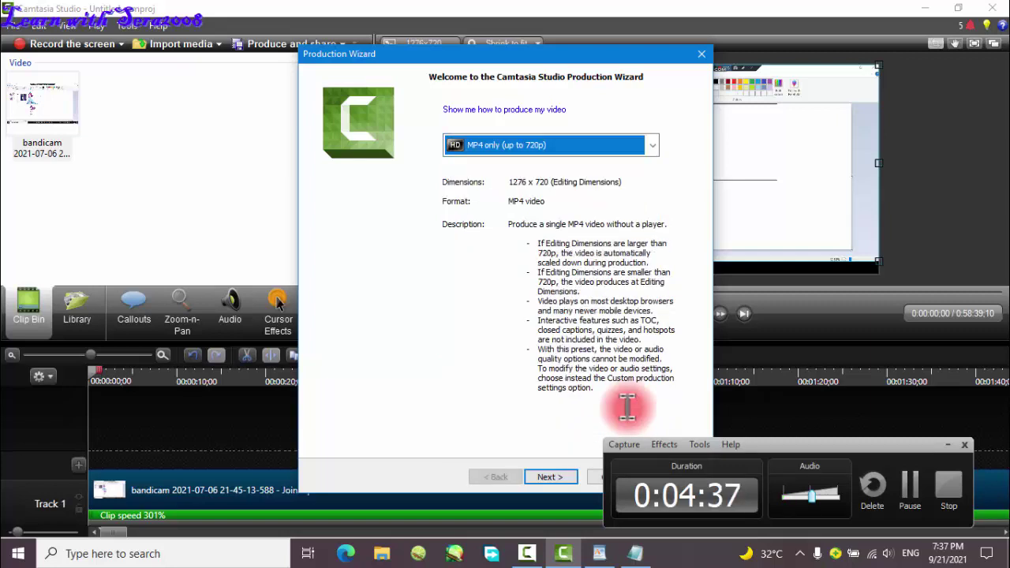
left_click_drag(584, 56, 523, 55)
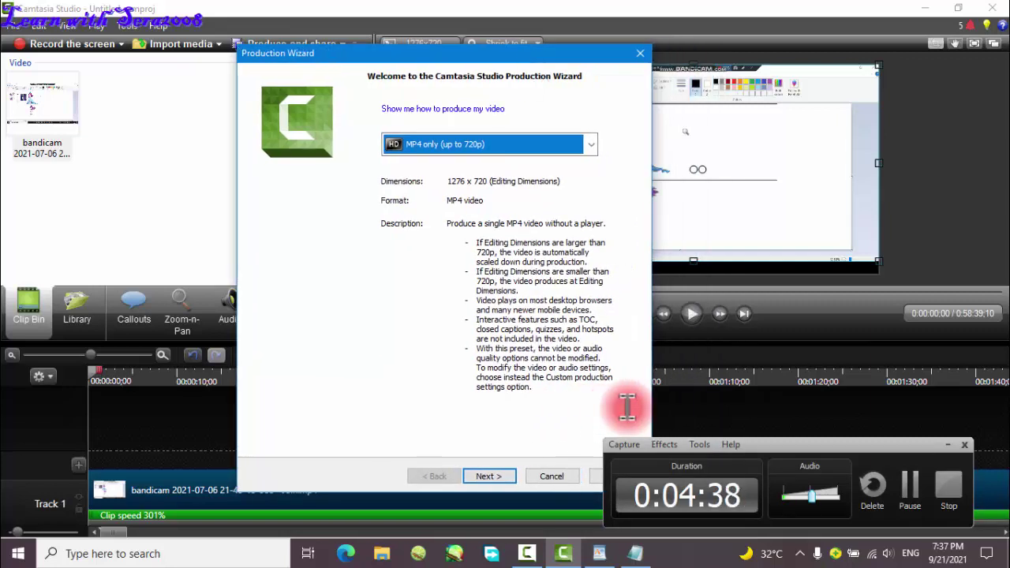
key("Return")
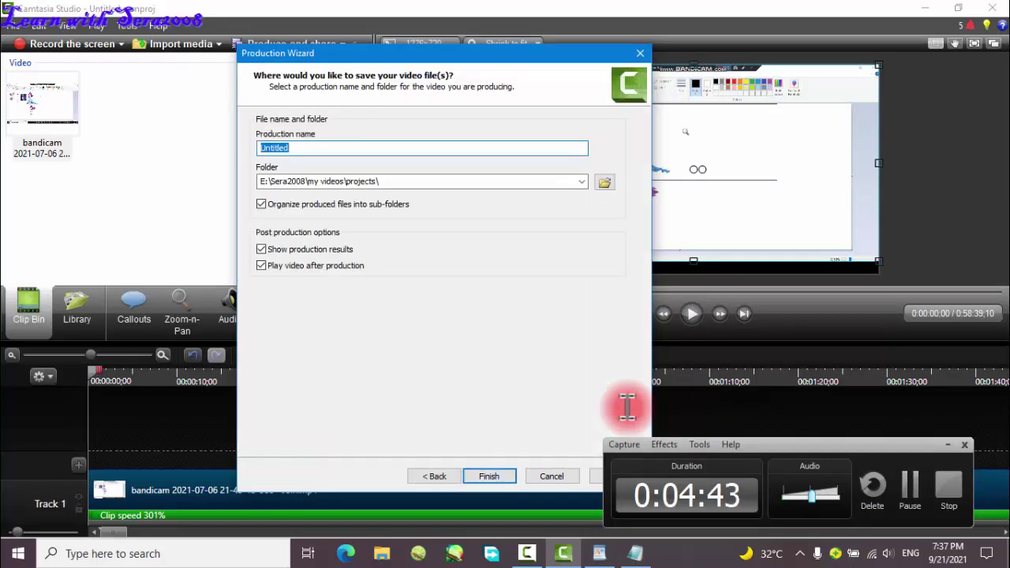
left_click(628, 408)
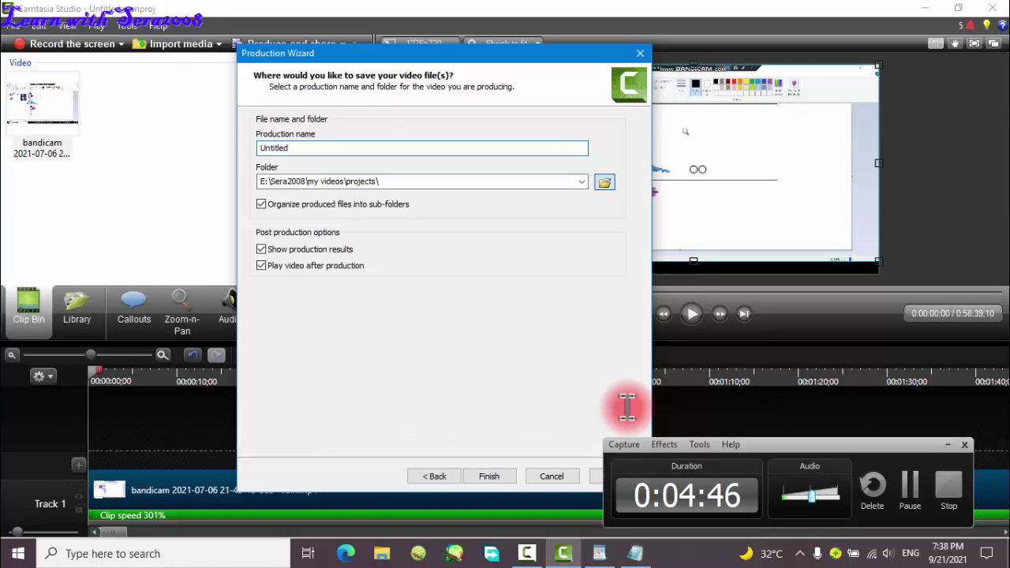
key("Return")
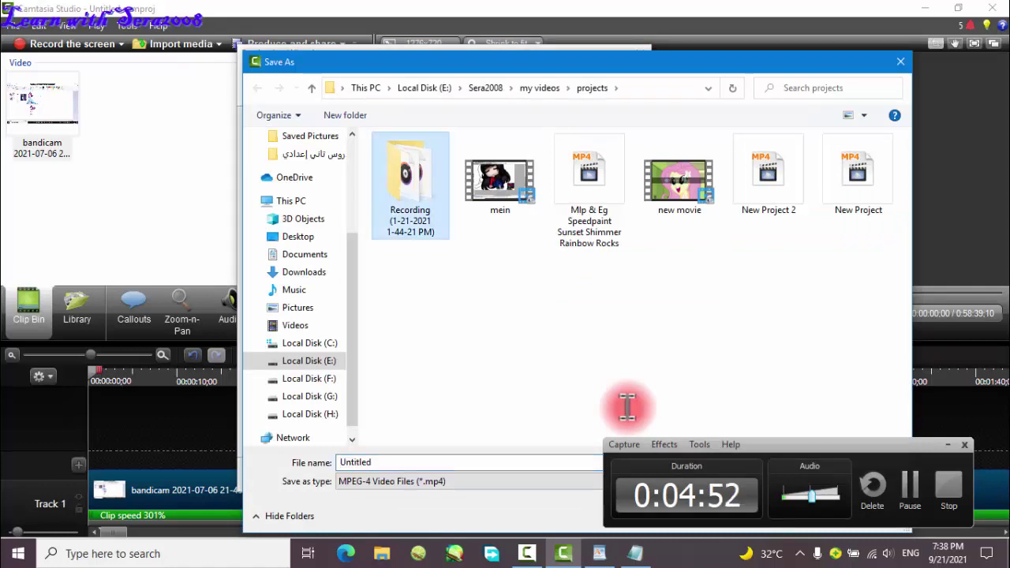
key("Return")
left_click_drag(671, 71, 463, 40)
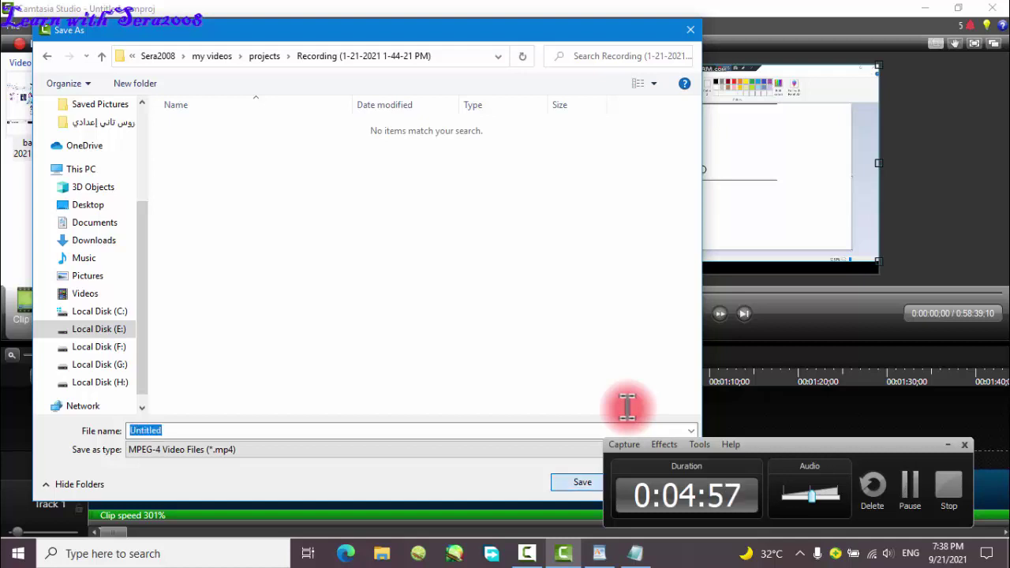
key("Return")
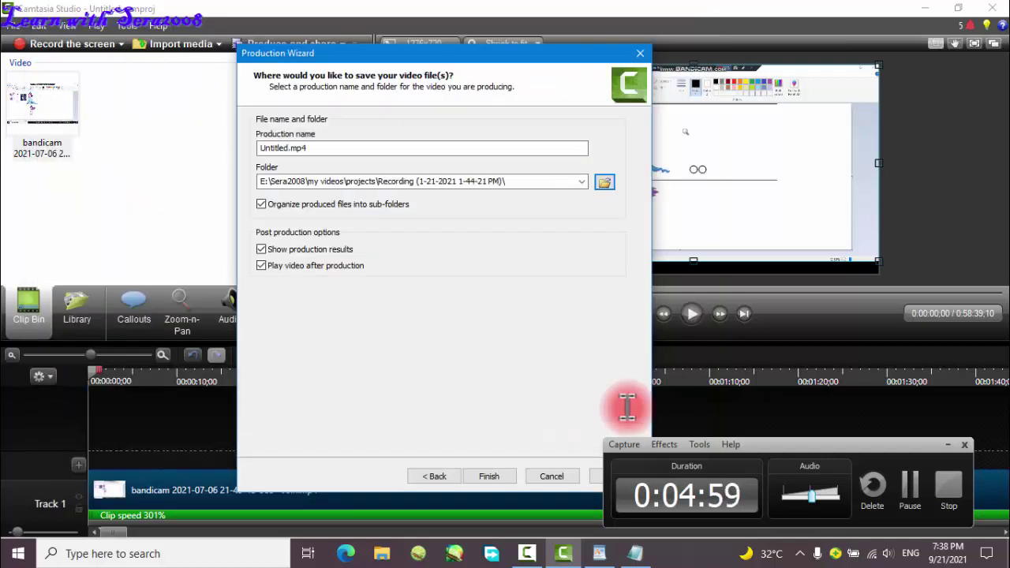